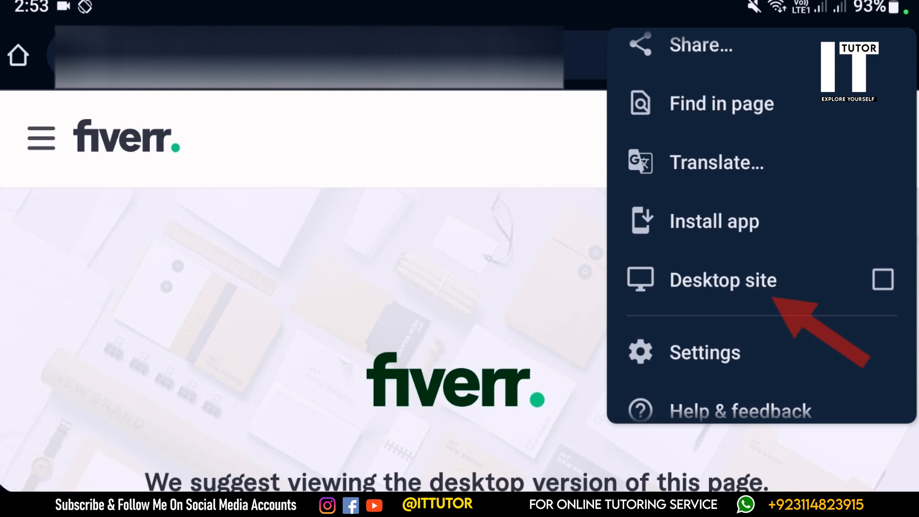
- Switch the browser to the desktop version of the site
{"action": "left_click", "coordinate": [724, 280]}
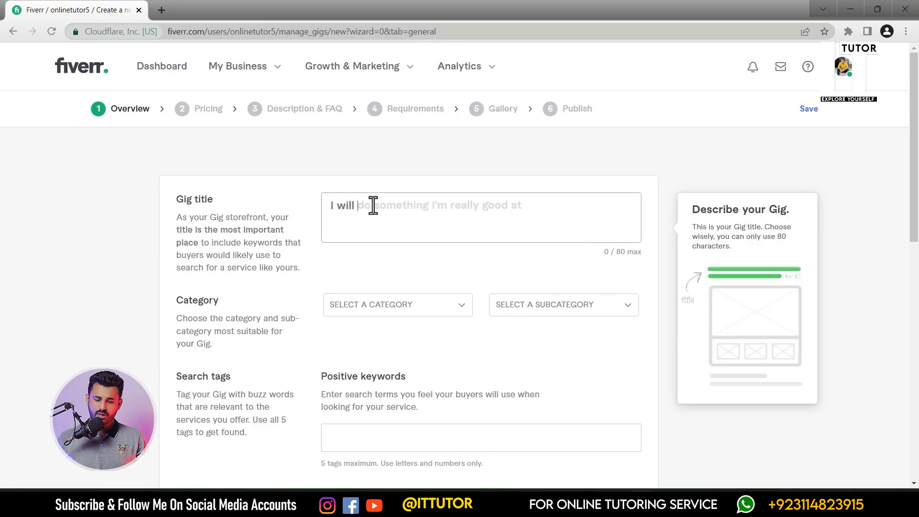
{"action": "left_click_drag", "start_coordinate": [173, 197], "coordinate": [193, 197]}
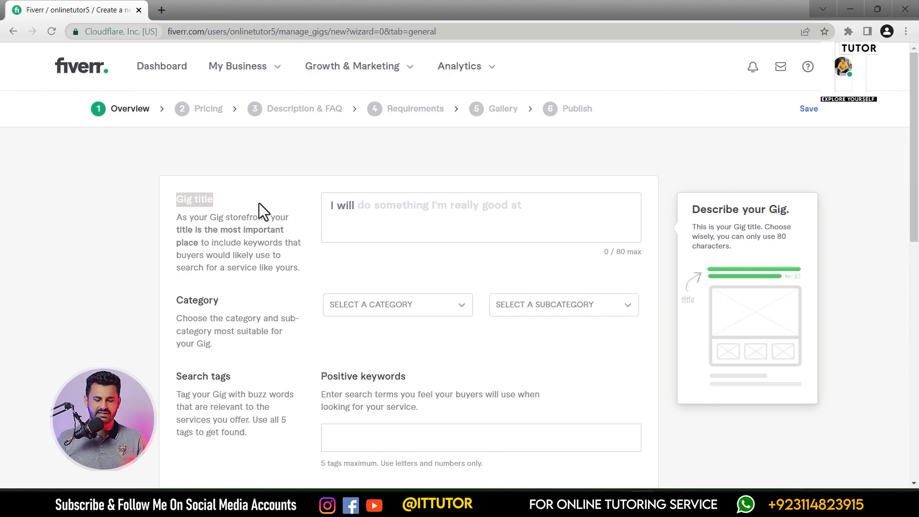
- Enter the gig title "teach you graphic designing course online"
{"action": "left_click", "coordinate": [376, 211]}
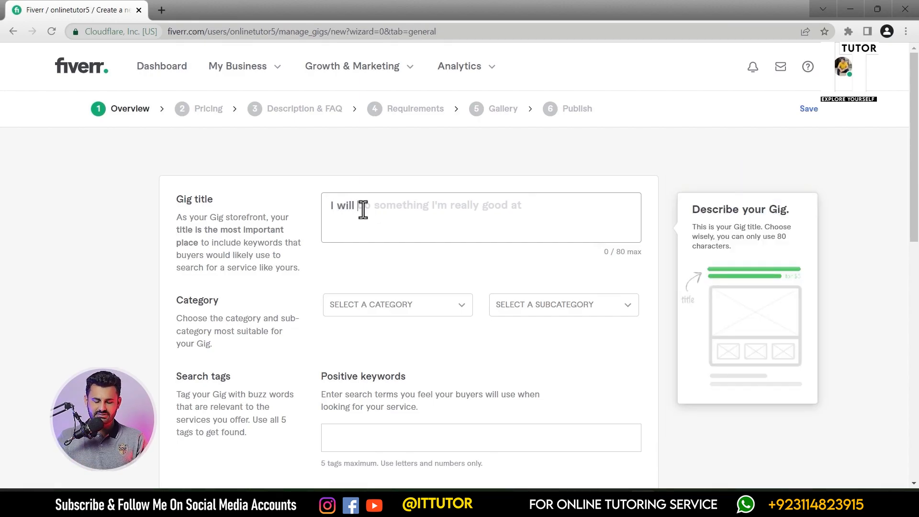
{"action": "type", "text": "teach you graphic designing course online"}
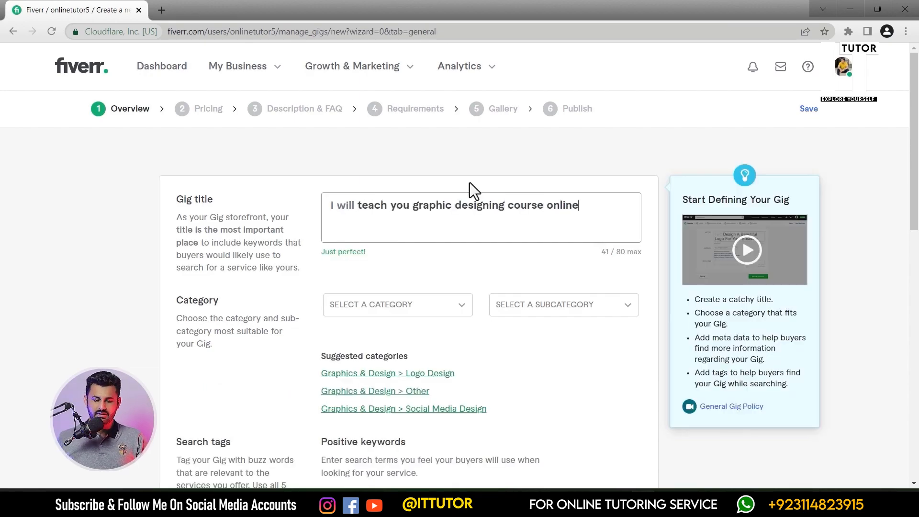
{"action": "left_click_drag", "start_coordinate": [600, 253], "coordinate": [609, 253]}
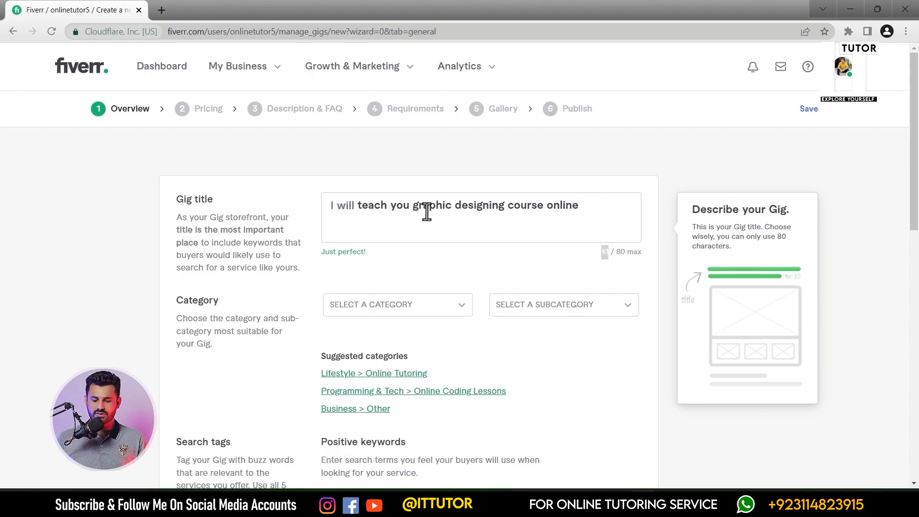
- Try appending extra characters to the end of the gig title to test its length limit
{"action": "left_click", "coordinate": [591, 212]}
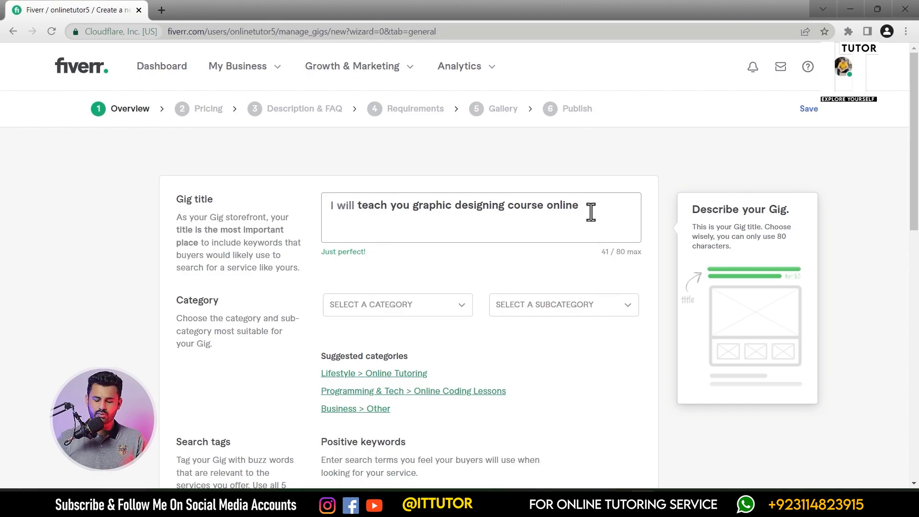
{"action": "type", "text": "-"}
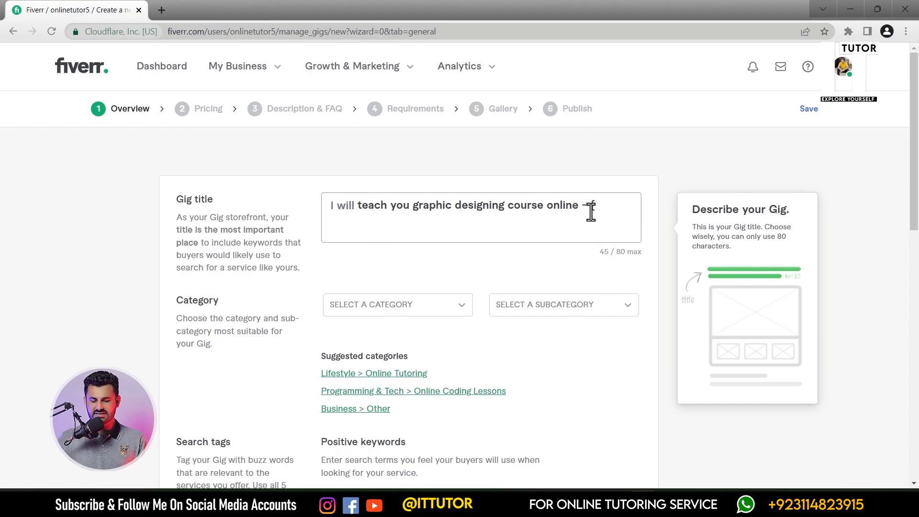
{"action": "key", "text": "BackSpace"}
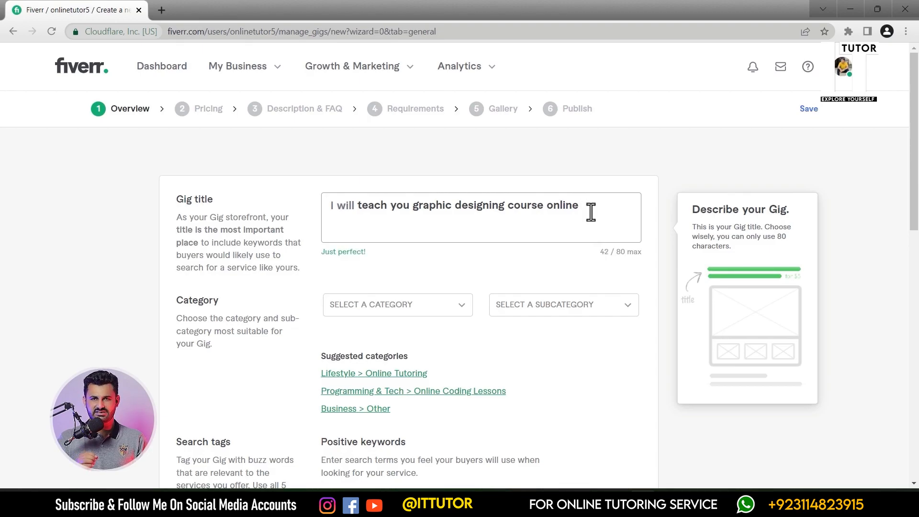
{"action": "type", "text": "ksdjk"}
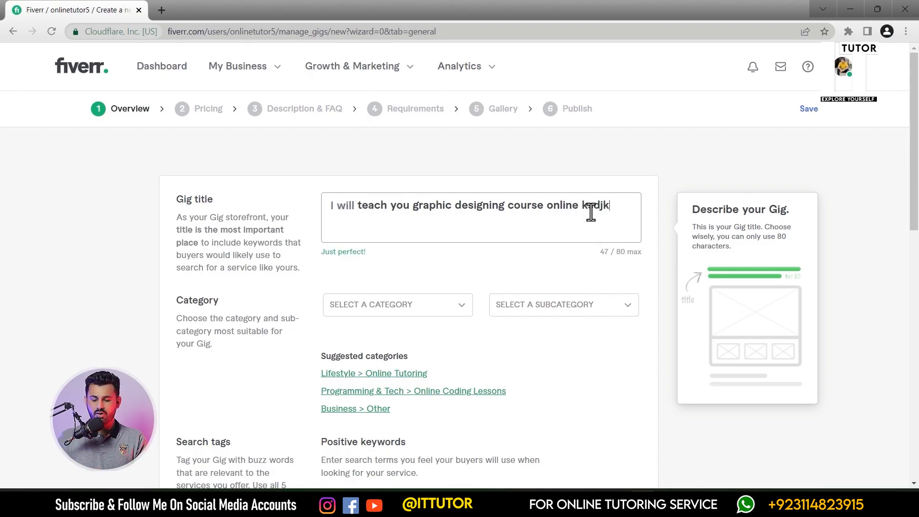
{"action": "type", "text": "sdkmnsdknsdkkk"}
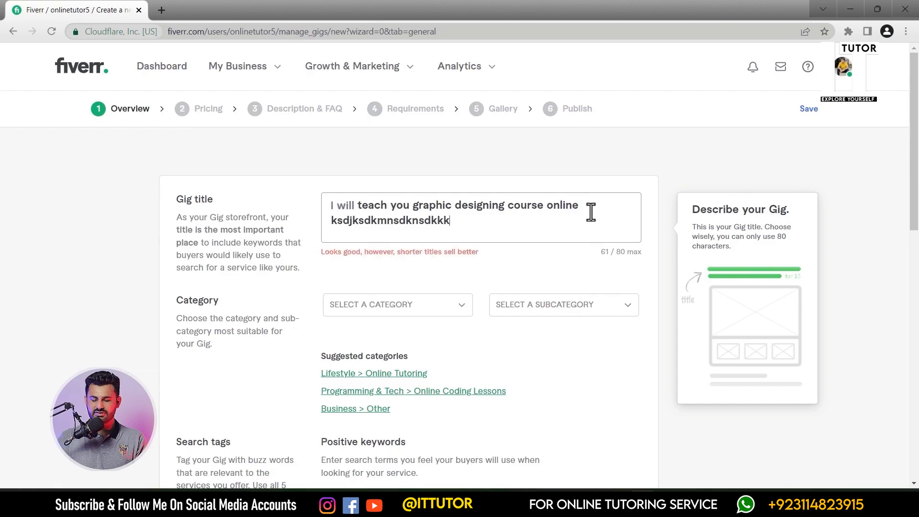
{"action": "left_click_drag", "start_coordinate": [317, 253], "coordinate": [472, 256]}
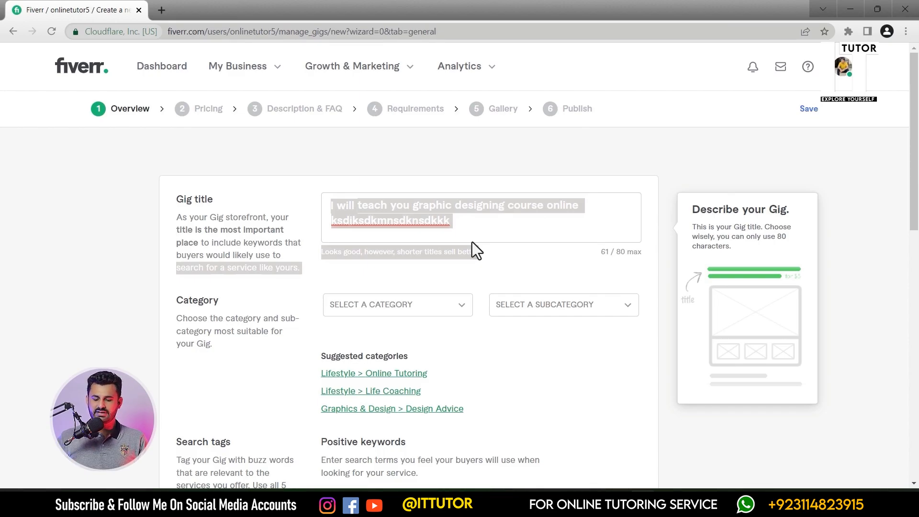
{"action": "left_click", "coordinate": [478, 223]}
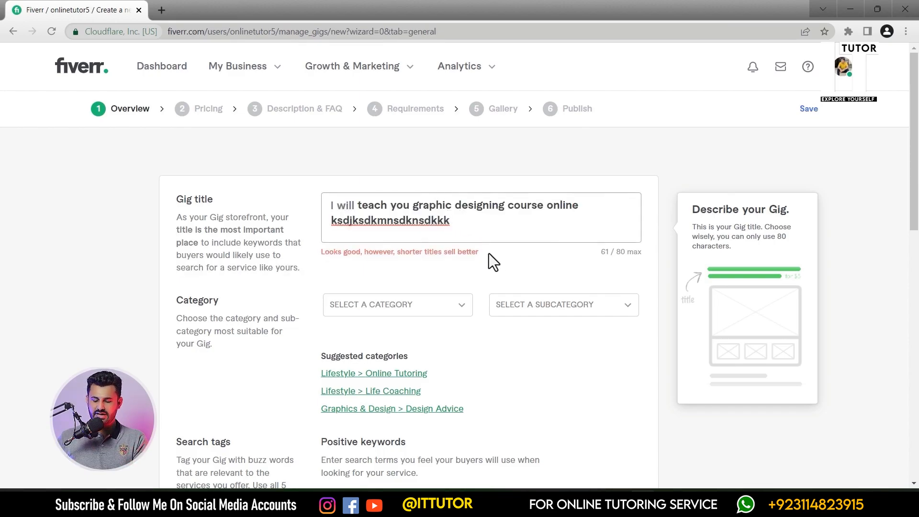
{"action": "key", "text": "BackSpace"}
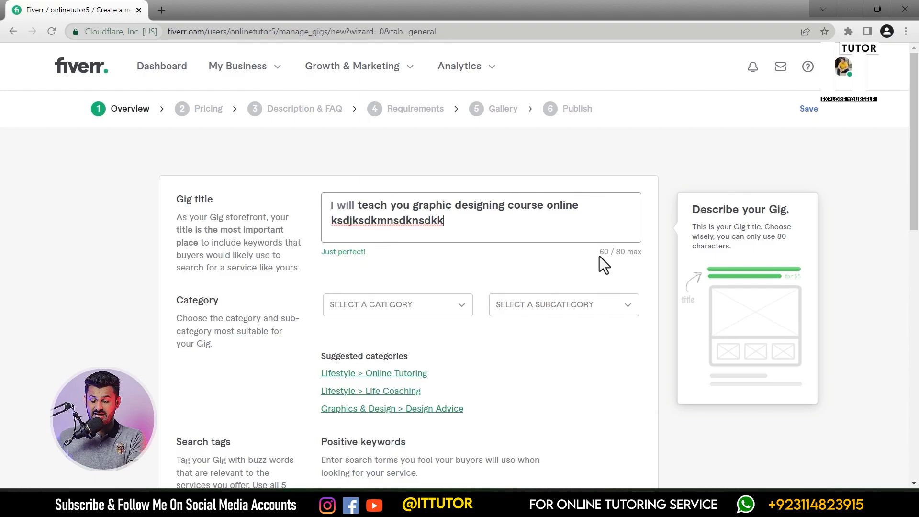
{"action": "double_click", "coordinate": [605, 253]}
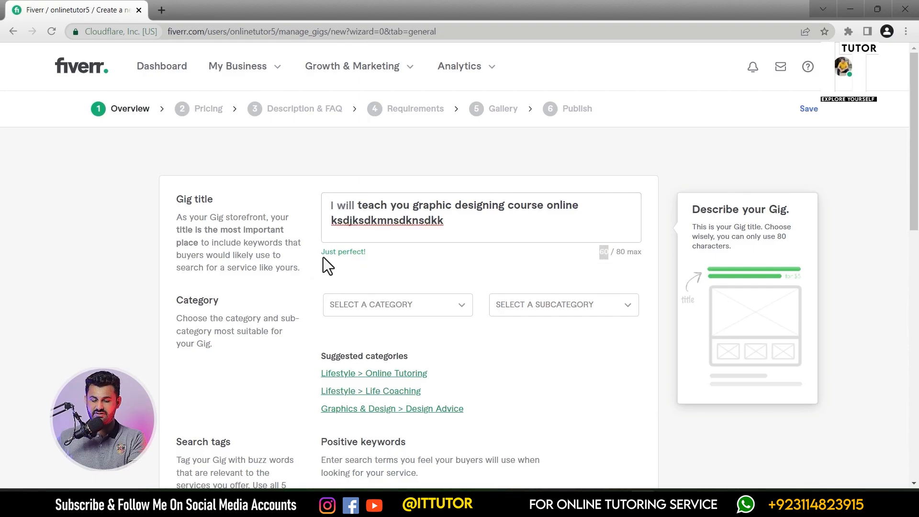
{"action": "left_click_drag", "start_coordinate": [318, 254], "coordinate": [373, 253]}
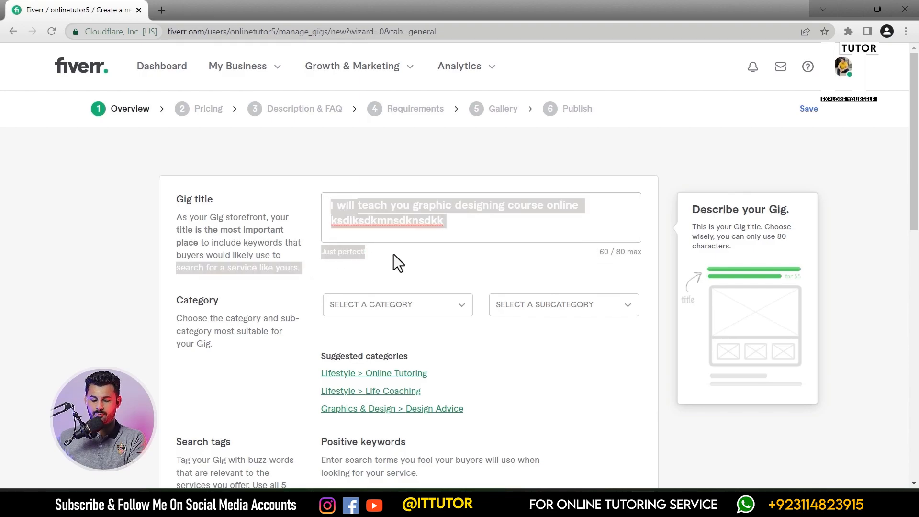
{"action": "left_click", "coordinate": [394, 254]}
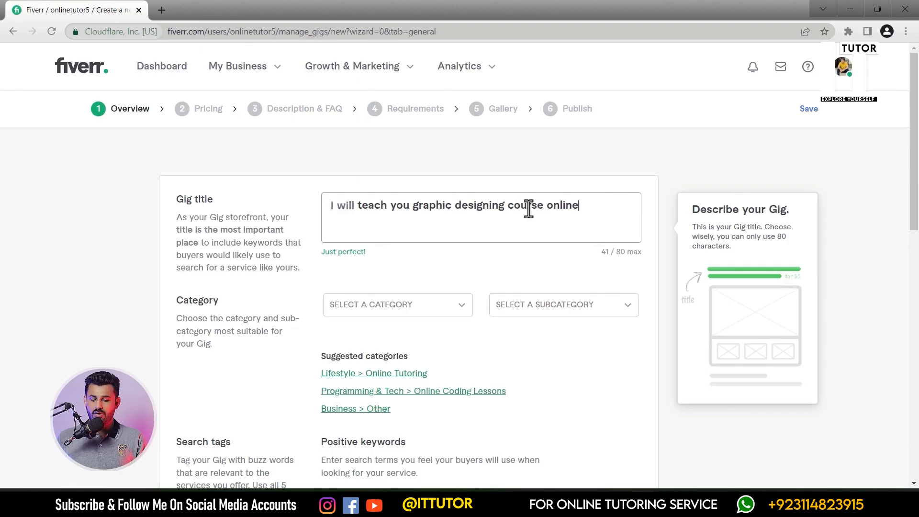
- Set the gig category to Lifestyle and the subcategory to Online Tutoring
{"action": "left_click_drag", "start_coordinate": [176, 299], "coordinate": [217, 301]}
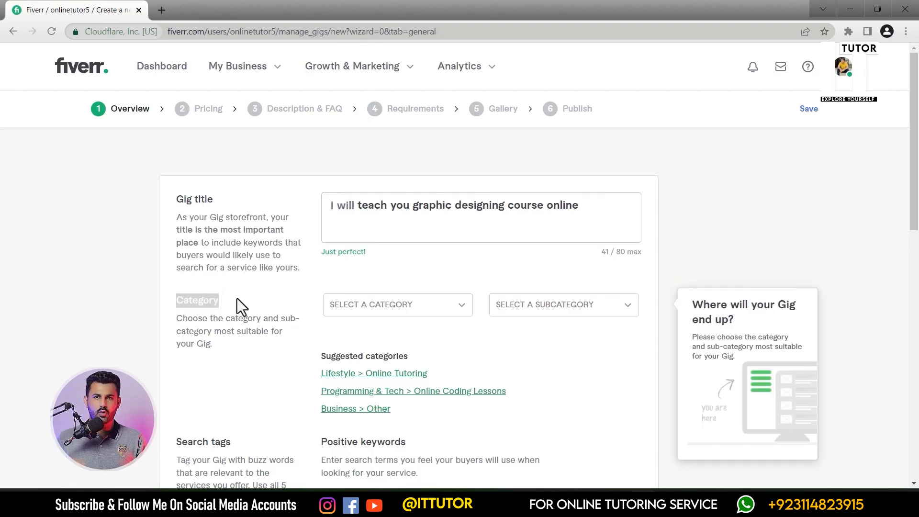
{"action": "left_click", "coordinate": [432, 305]}
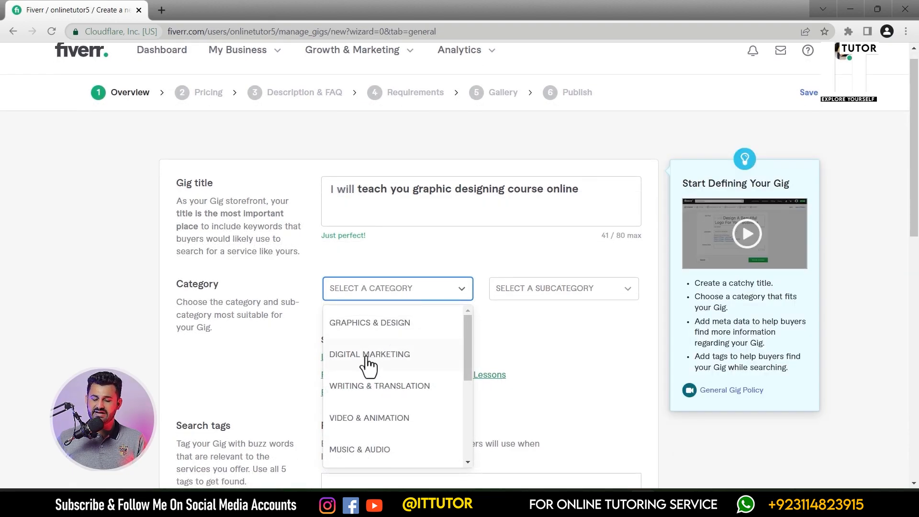
{"action": "scroll", "coordinate": [365, 383], "scroll_direction": "down", "scroll_amount": 4}
{"action": "scroll", "coordinate": [366, 383], "scroll_direction": "up", "scroll_amount": 4}
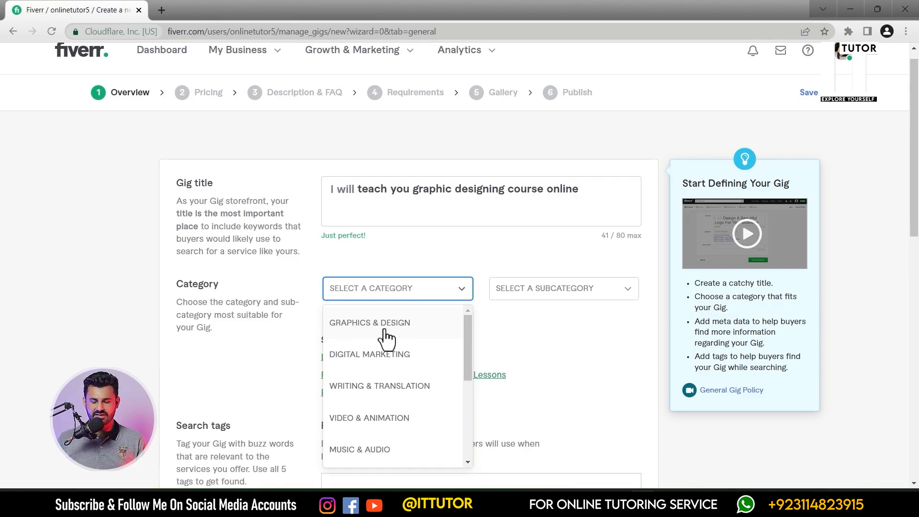
{"action": "scroll", "coordinate": [390, 376], "scroll_direction": "down", "scroll_amount": 2}
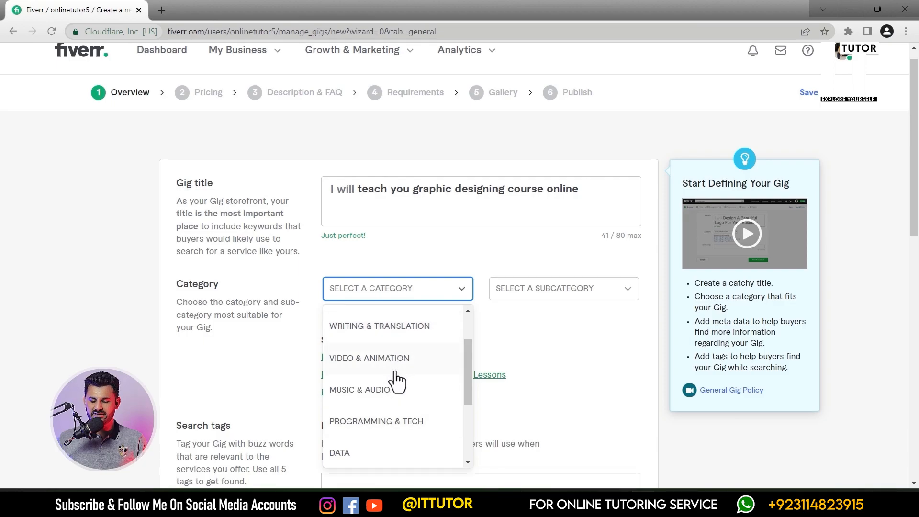
{"action": "scroll", "coordinate": [396, 382], "scroll_direction": "down", "scroll_amount": 4}
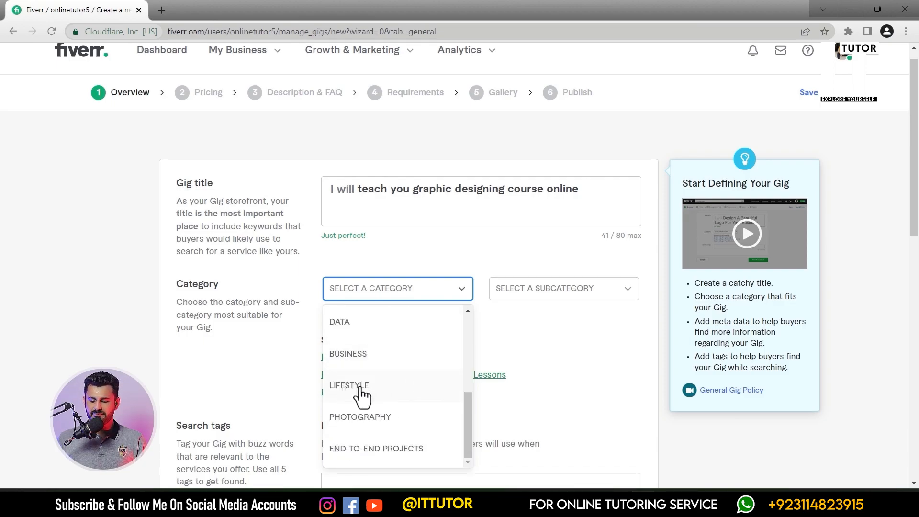
{"action": "left_click", "coordinate": [360, 387]}
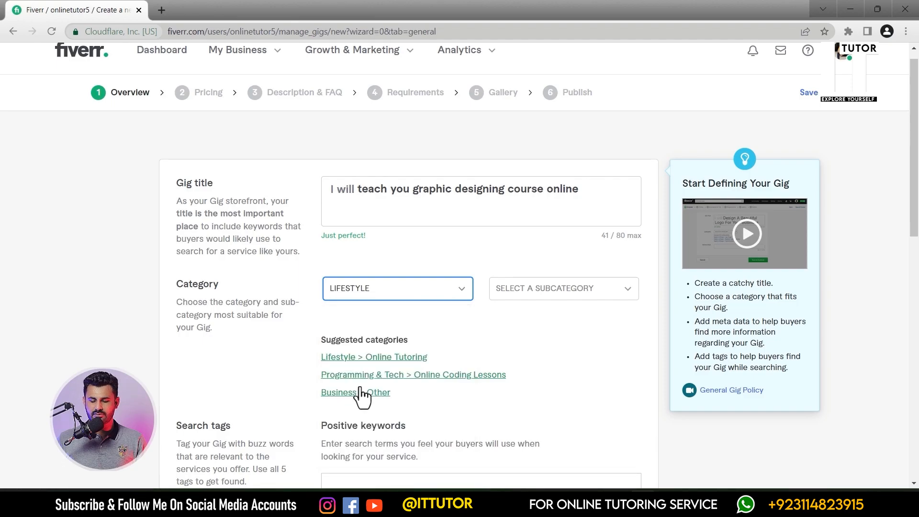
{"action": "left_click", "coordinate": [588, 287]}
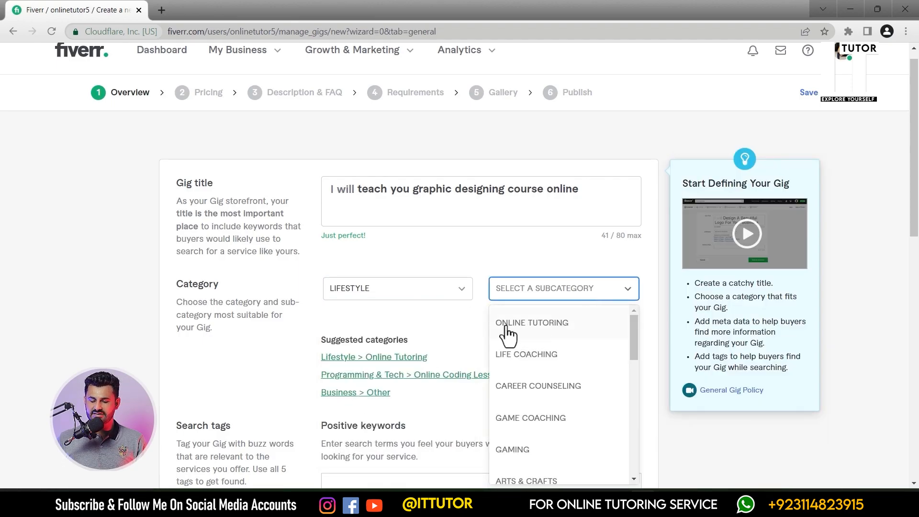
{"action": "left_click", "coordinate": [554, 337]}
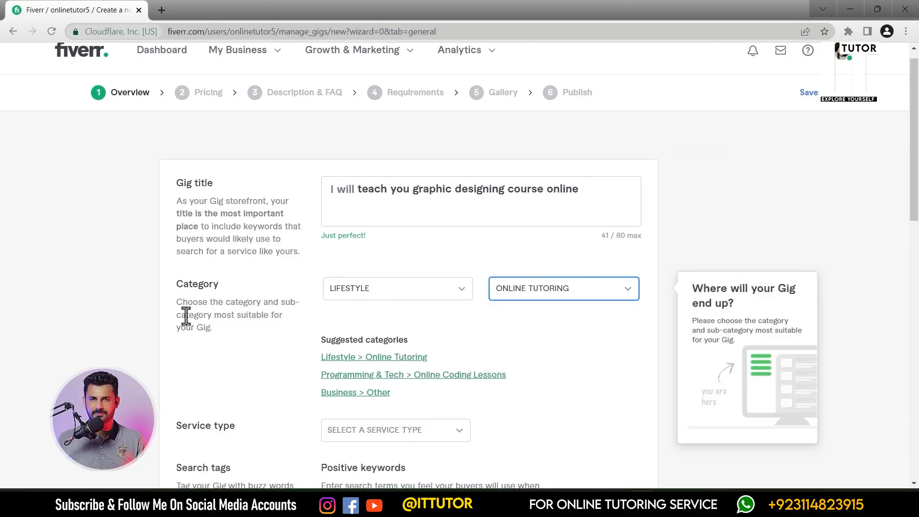
- Set the service type to Other Subjects
{"action": "scroll", "coordinate": [186, 316], "scroll_direction": "down", "scroll_amount": 2}
{"action": "left_click_drag", "start_coordinate": [177, 310], "coordinate": [228, 307]}
{"action": "left_click", "coordinate": [261, 303]}
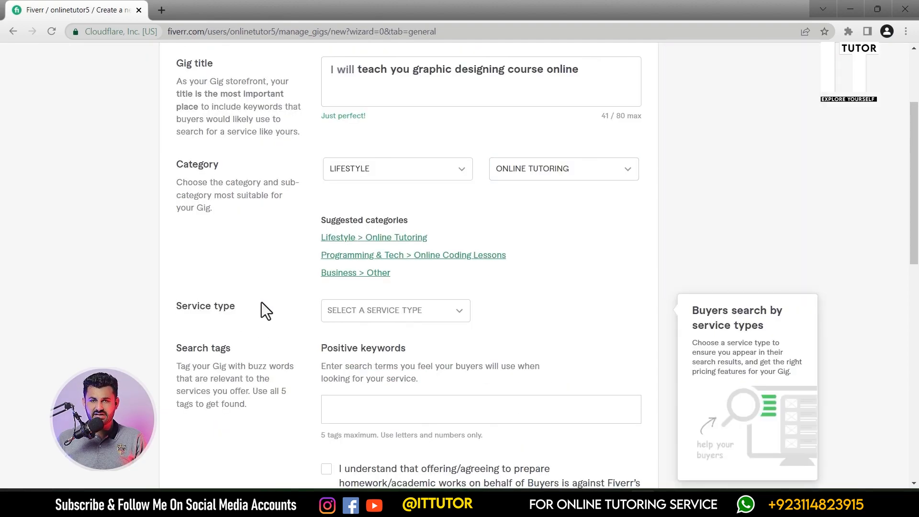
{"action": "left_click", "coordinate": [416, 313]}
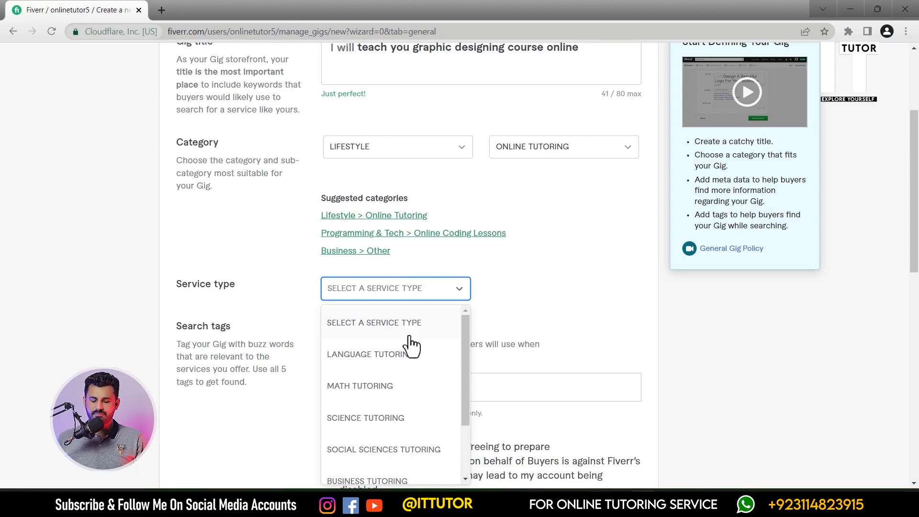
{"action": "scroll", "coordinate": [417, 335], "scroll_direction": "down", "scroll_amount": 2}
{"action": "scroll", "coordinate": [420, 338], "scroll_direction": "down", "scroll_amount": 1}
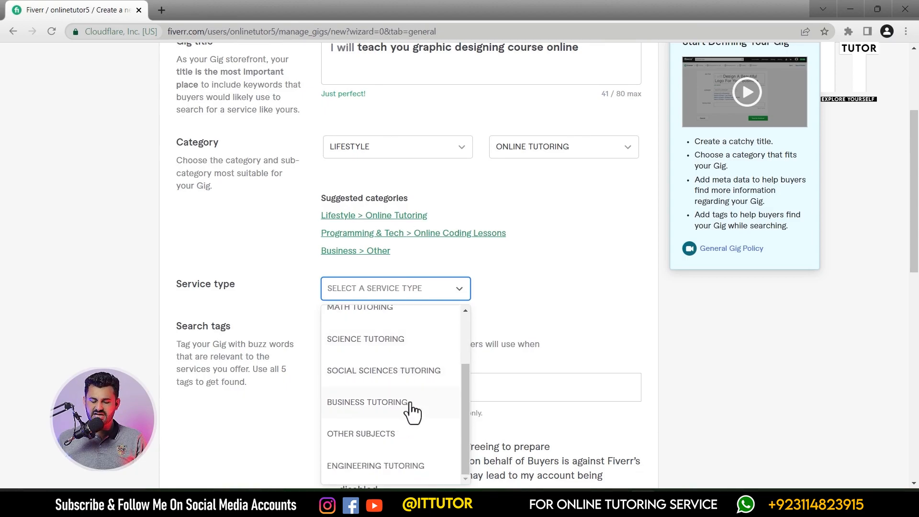
{"action": "scroll", "coordinate": [392, 347], "scroll_direction": "up", "scroll_amount": 2}
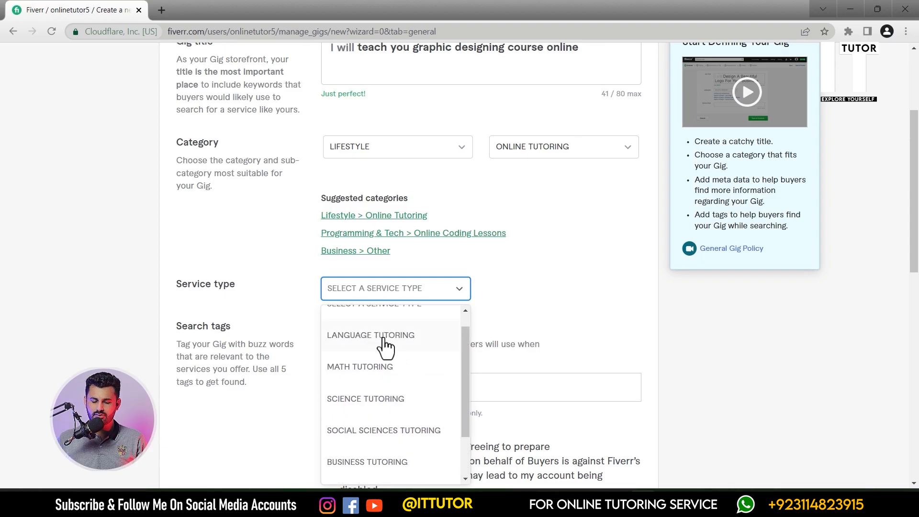
{"action": "scroll", "coordinate": [388, 407], "scroll_direction": "down", "scroll_amount": 2}
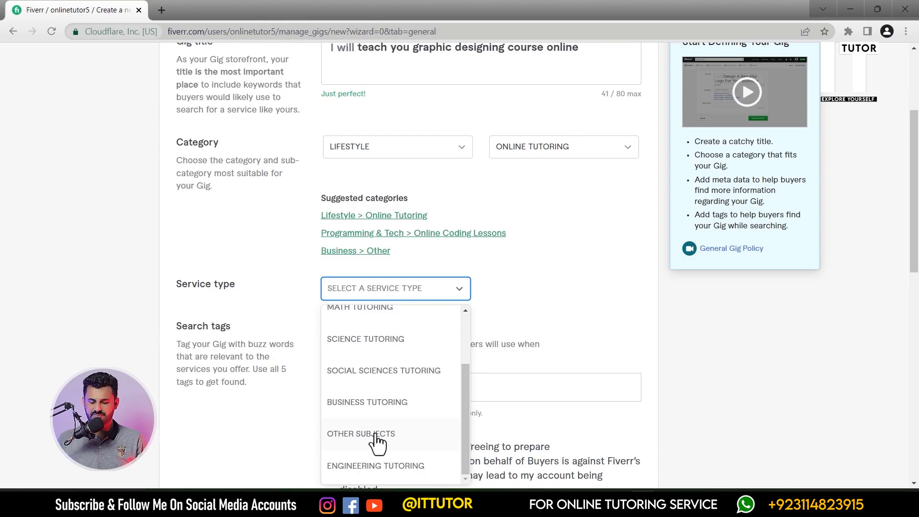
{"action": "left_click", "coordinate": [376, 435]}
- Add the search tags "online tutor", "graphics design" and "graphics teacher" as positive keywords
{"action": "left_click_drag", "start_coordinate": [217, 326], "coordinate": [399, 331]}
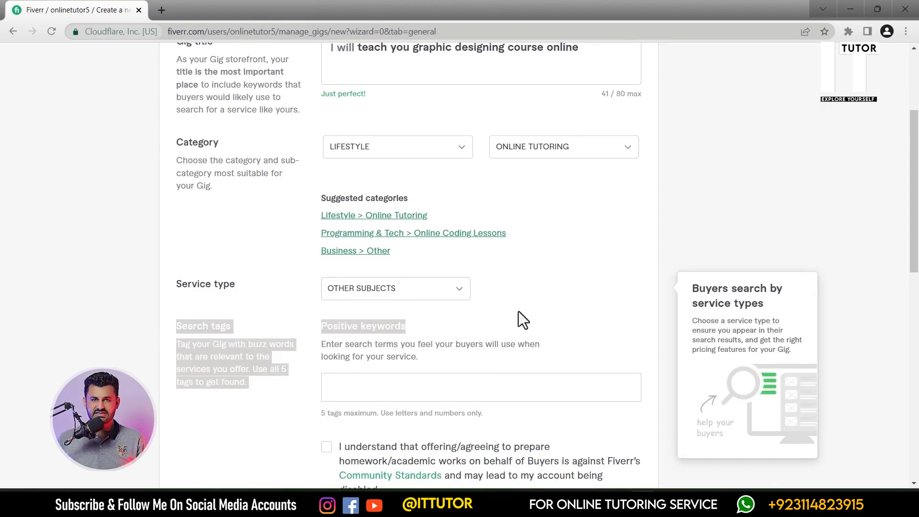
{"action": "left_click", "coordinate": [252, 316]}
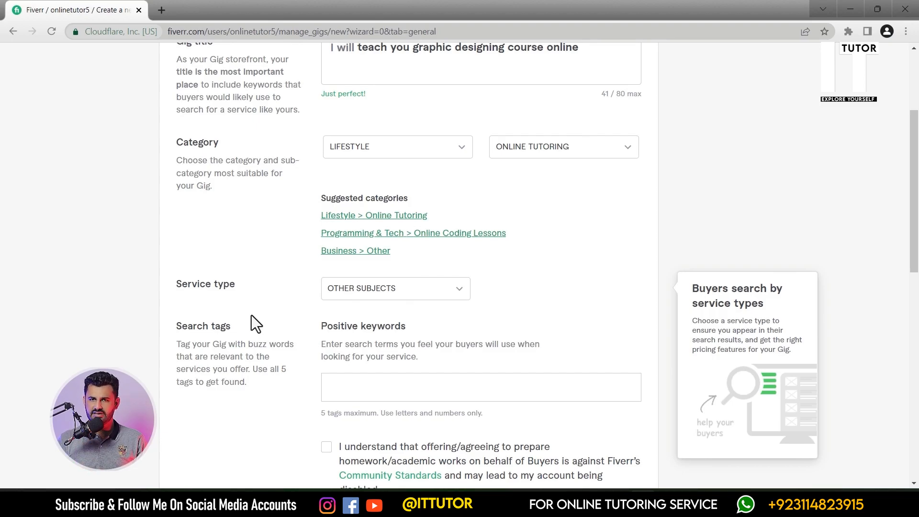
{"action": "left_click", "coordinate": [401, 386]}
{"action": "type", "text": "online tutor"}
{"action": "key", "text": "Return"}
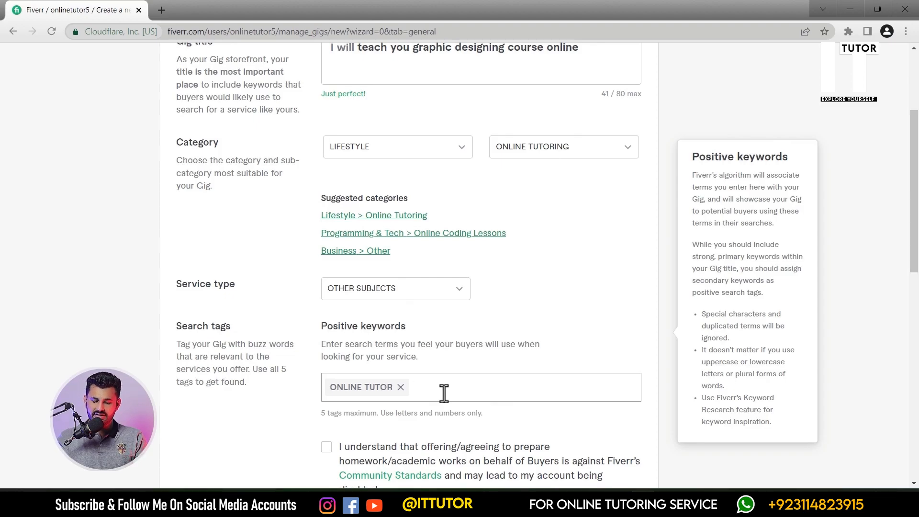
{"action": "type", "text": "graphics teacher"}
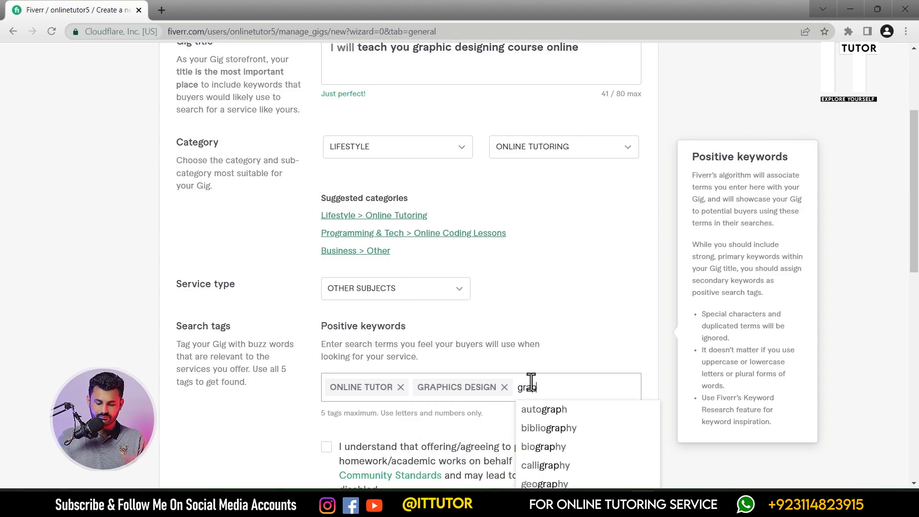
{"action": "key", "text": "Return"}
- Add the search tags "learn graphics" and "adobe" to the positive keywords
{"action": "type", "text": "graphics"}
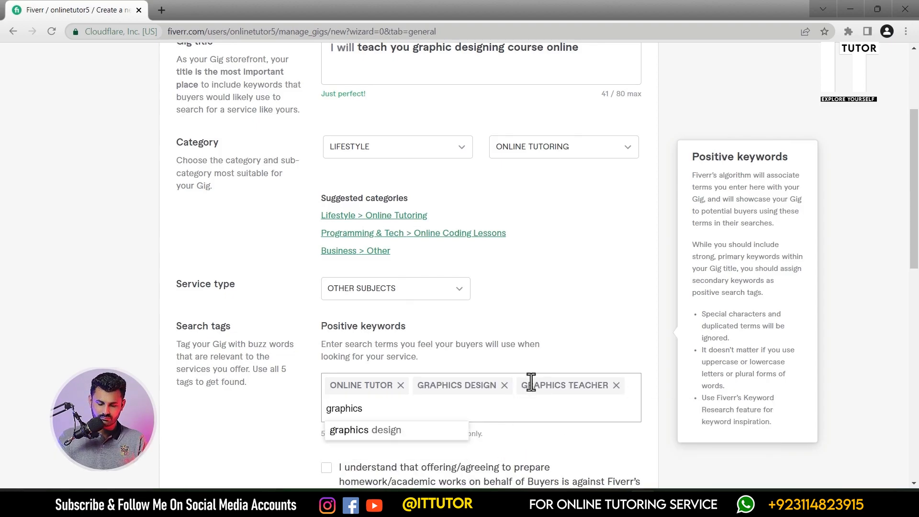
{"action": "key", "text": "BackSpace"}
{"action": "key", "text": "BackSpace"}
{"action": "key", "text": "BackSpace"}
{"action": "key", "text": "BackSpace"}
{"action": "key", "text": "BackSpace"}
{"action": "key", "text": "BackSpace"}
{"action": "key", "text": "BackSpace"}
{"action": "key", "text": "BackSpace"}
{"action": "type", "text": "learn graphics"}
{"action": "key", "text": "Return"}
{"action": "type", "text": "adobe"}
{"action": "key", "text": "Return"}
{"action": "left_click_drag", "start_coordinate": [316, 434], "coordinate": [499, 436]}
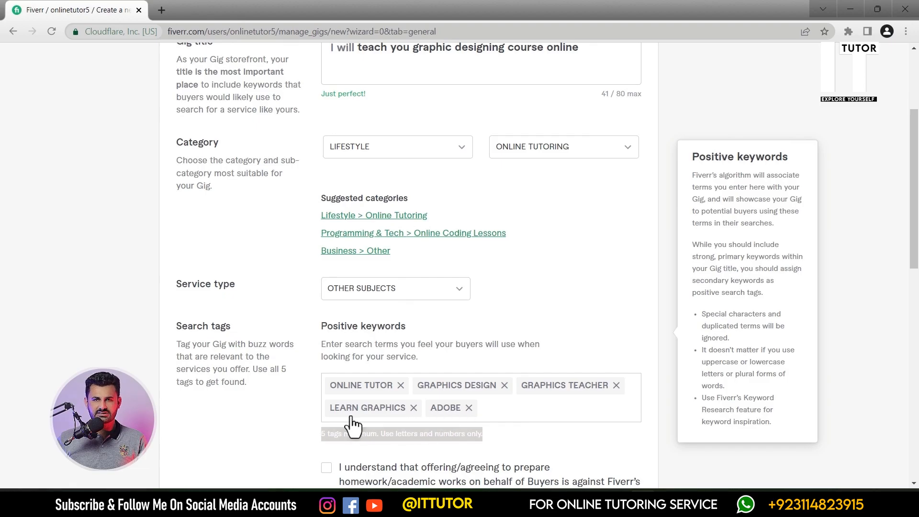
- Tick the acknowledgement about homework/academic works and save the Overview page to continue to Pricing
{"action": "scroll", "coordinate": [493, 341], "scroll_direction": "down", "scroll_amount": 2}
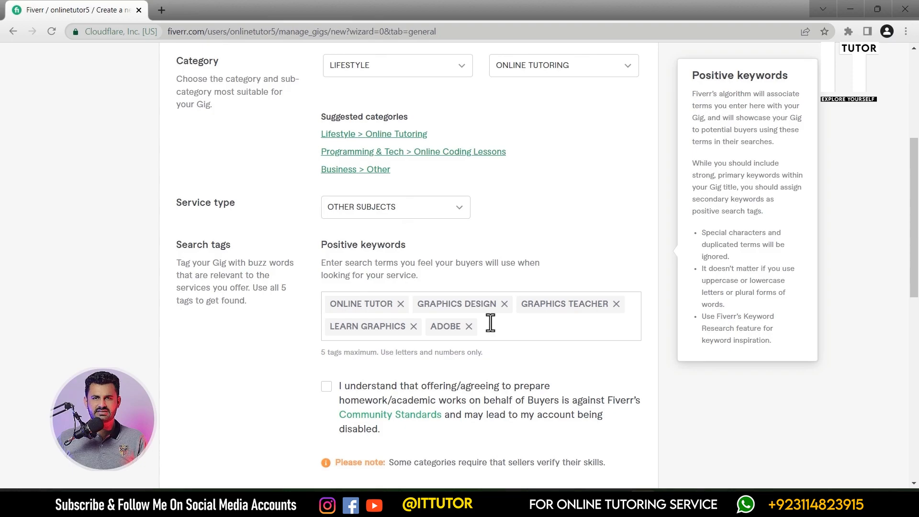
{"action": "left_click", "coordinate": [326, 386]}
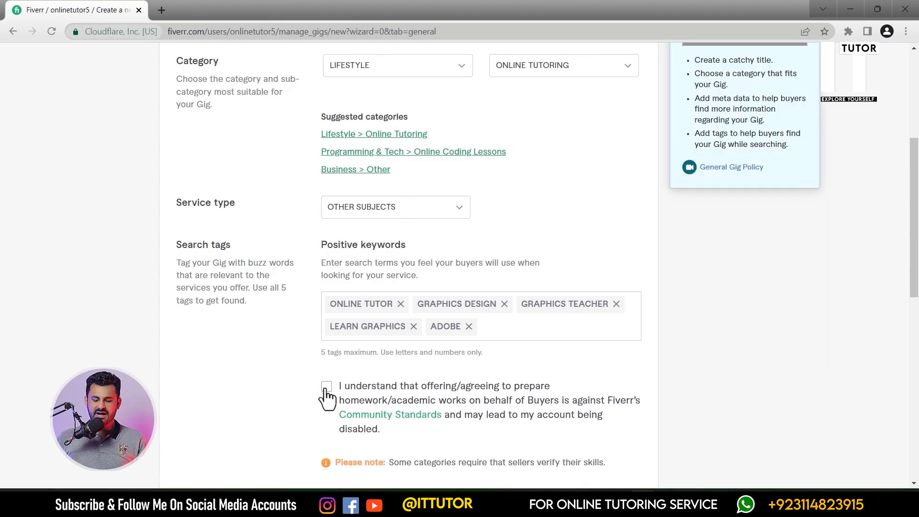
{"action": "scroll", "coordinate": [292, 373], "scroll_direction": "down", "scroll_amount": 4}
{"action": "left_click", "coordinate": [603, 363]}
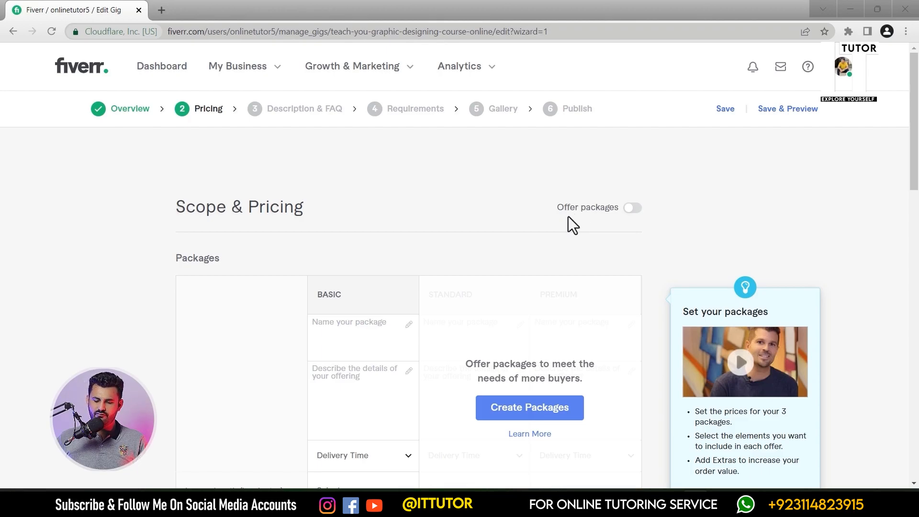
- Turn on the Offer packages option for the gig's pricing
{"action": "left_click", "coordinate": [638, 211]}
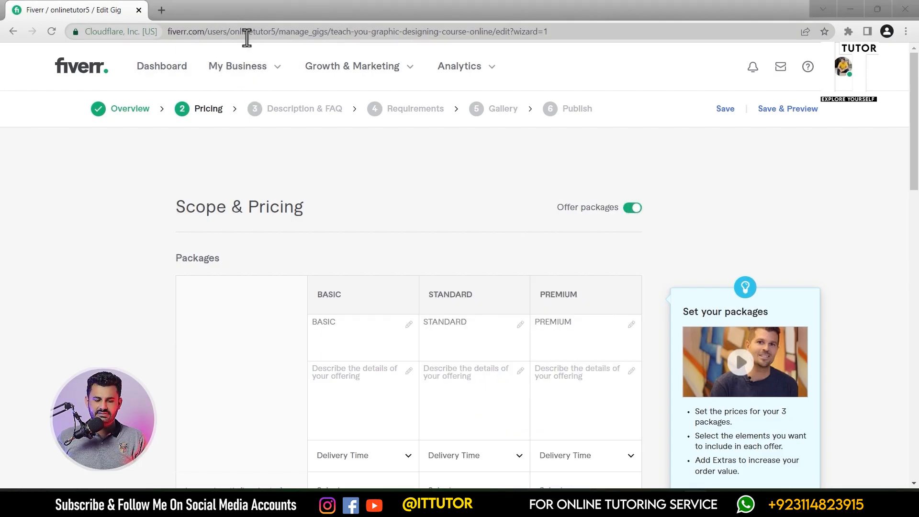
- Open the Fiverr dashboard in a new tab and switch the account to buyer mode
{"action": "right_click", "coordinate": [70, 68]}
{"action": "left_click", "coordinate": [122, 76]}
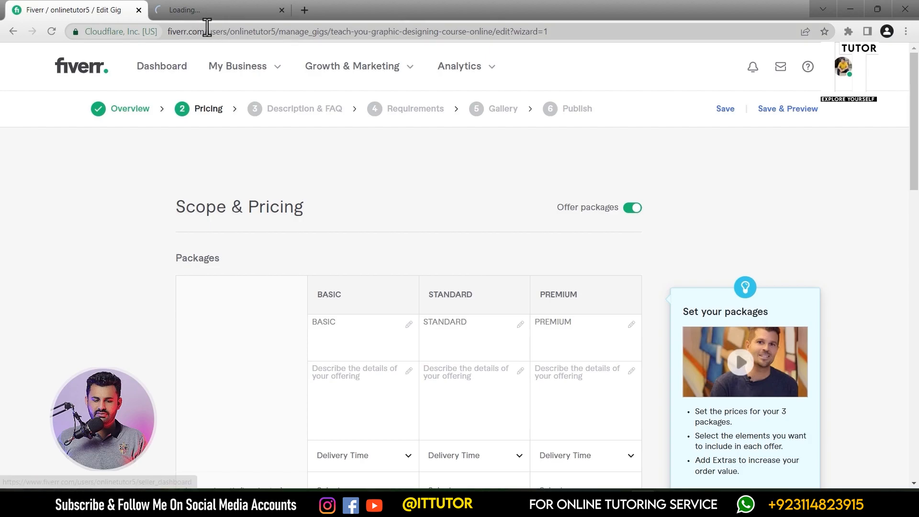
{"action": "left_click", "coordinate": [199, 9]}
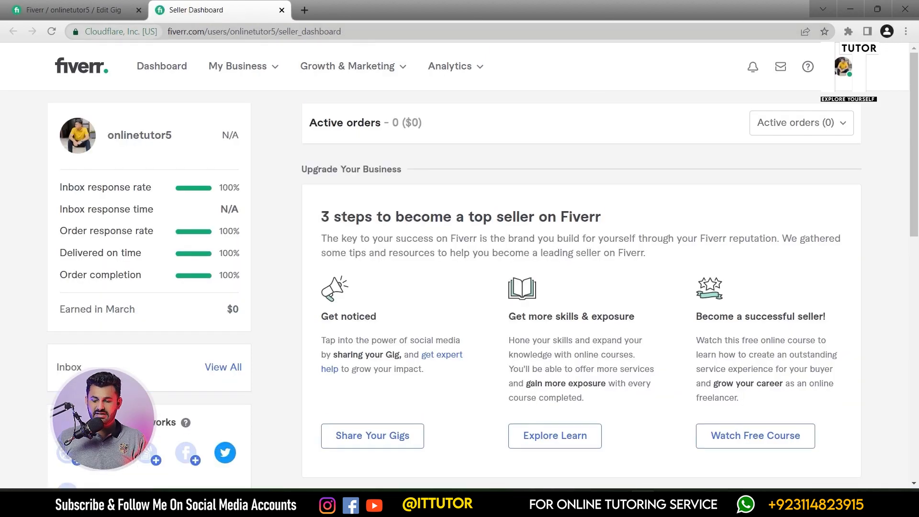
{"action": "left_click", "coordinate": [841, 68]}
{"action": "left_click", "coordinate": [753, 145]}
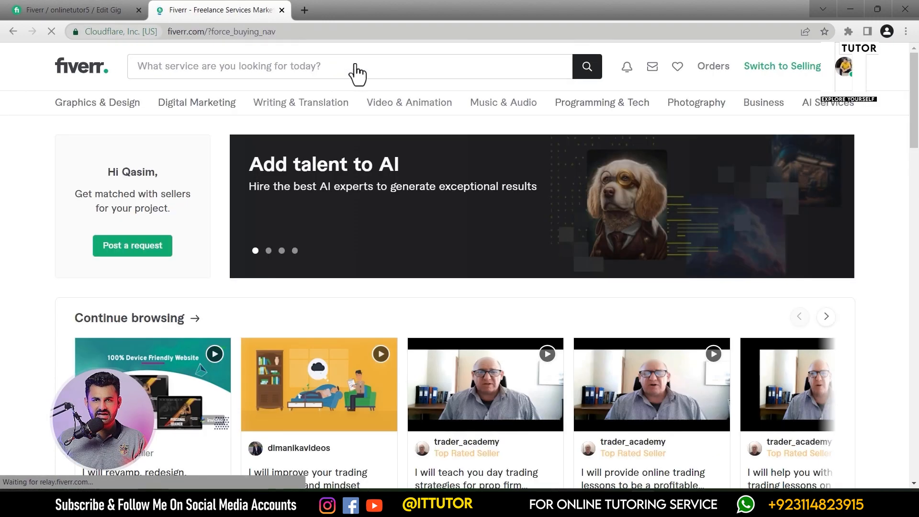
- Open a popular WordPress gig and compare the prices of its Basic, Standard and Premium packages
{"action": "scroll", "coordinate": [85, 76], "scroll_direction": "down", "scroll_amount": 11}
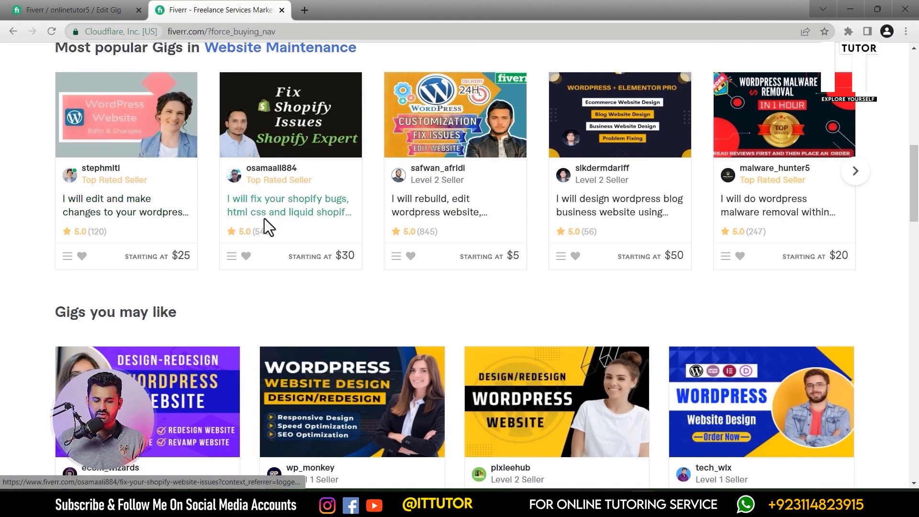
{"action": "left_click", "coordinate": [124, 110]}
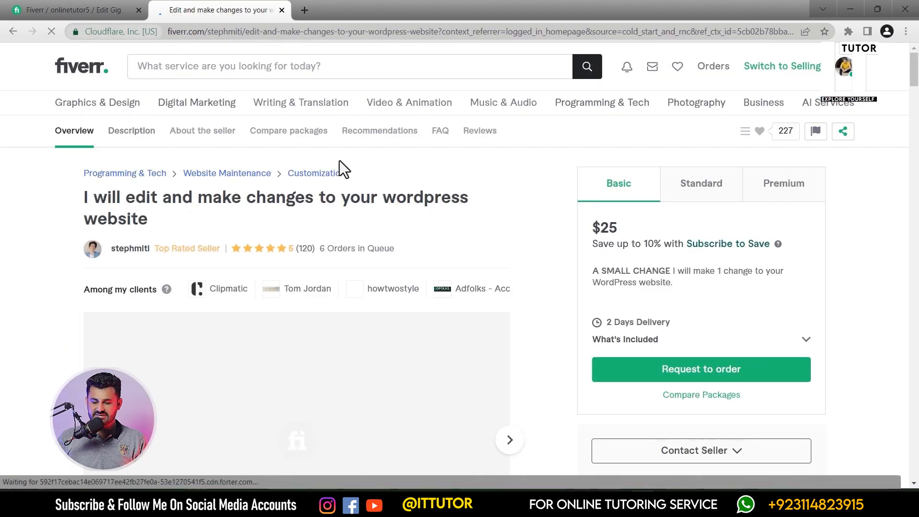
{"action": "scroll", "coordinate": [373, 170], "scroll_direction": "down", "scroll_amount": 3}
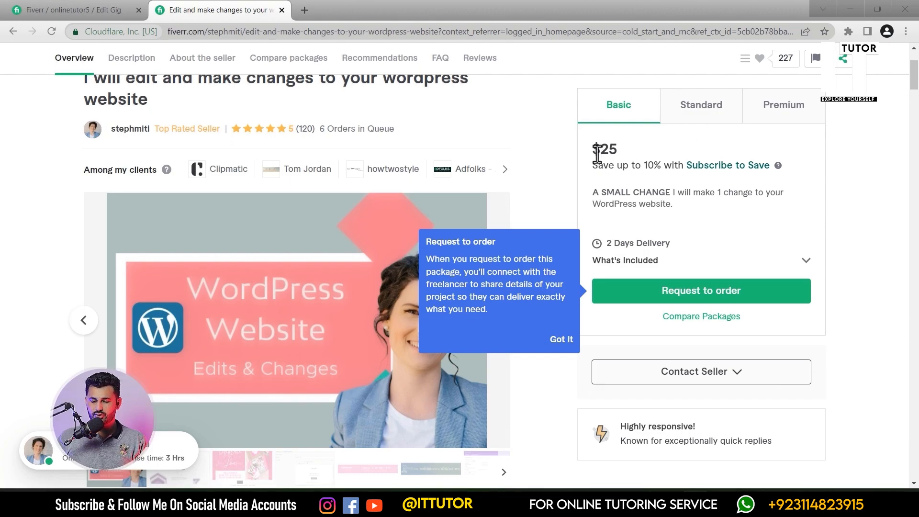
{"action": "left_click_drag", "start_coordinate": [592, 148], "coordinate": [670, 211]}
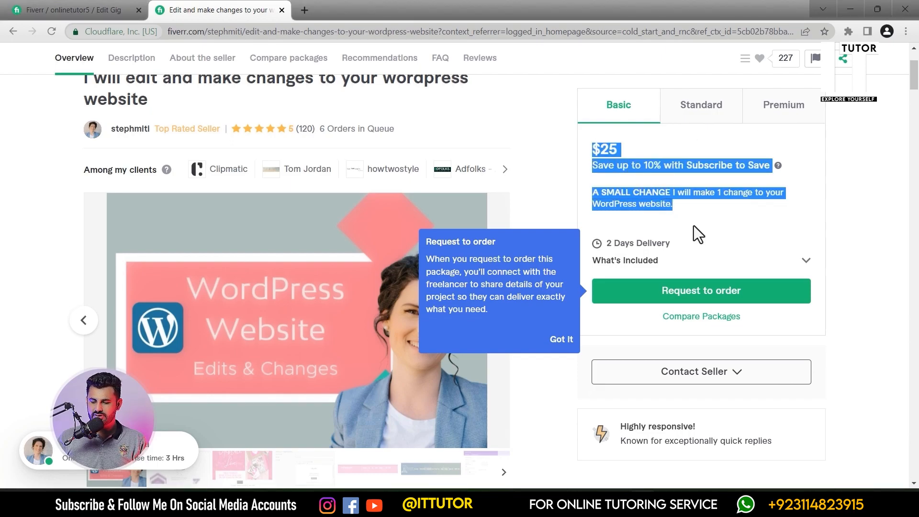
{"action": "left_click", "coordinate": [703, 118]}
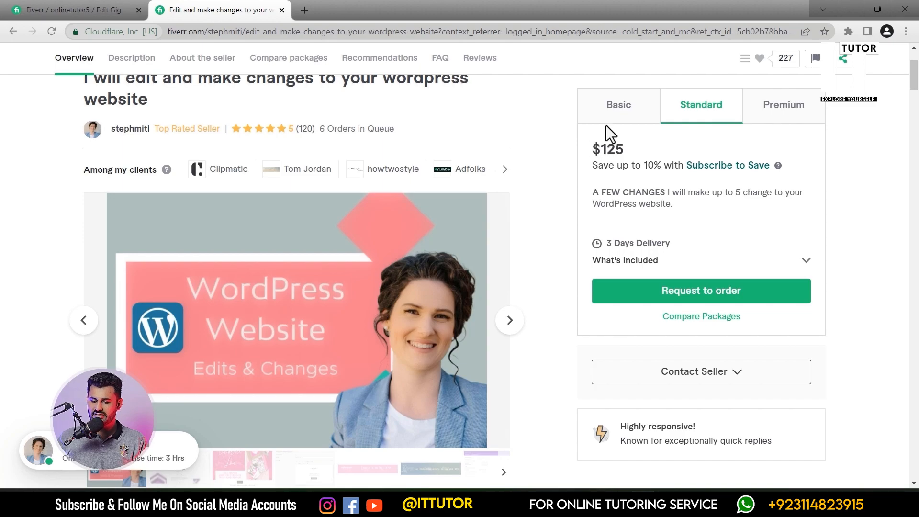
{"action": "left_click", "coordinate": [610, 107]}
{"action": "left_click_drag", "start_coordinate": [590, 151], "coordinate": [624, 150]}
{"action": "left_click", "coordinate": [689, 118]}
{"action": "left_click", "coordinate": [774, 122]}
{"action": "left_click_drag", "start_coordinate": [587, 150], "coordinate": [639, 150]}
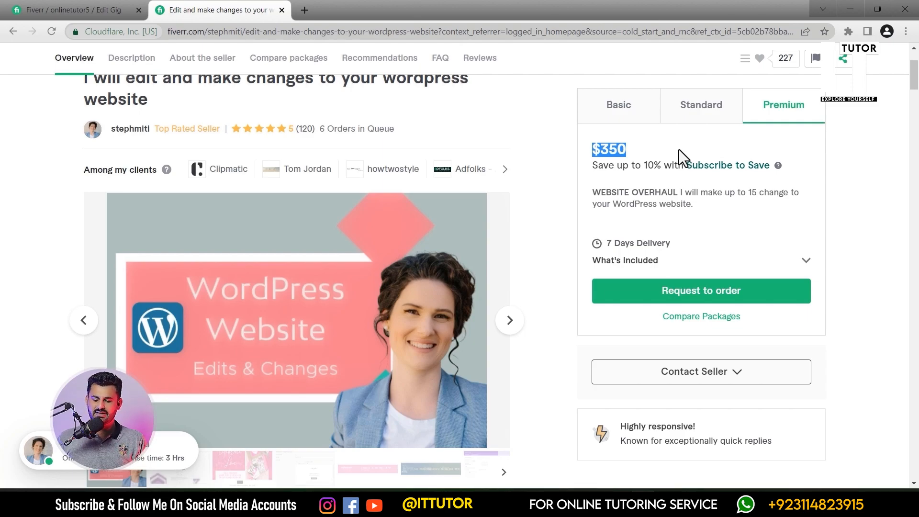
- Back in the gig editor, describe the Basic package as "I'll teach you Adobe Photoshop basics+ Shapes Making"
{"action": "left_click", "coordinate": [86, 10]}
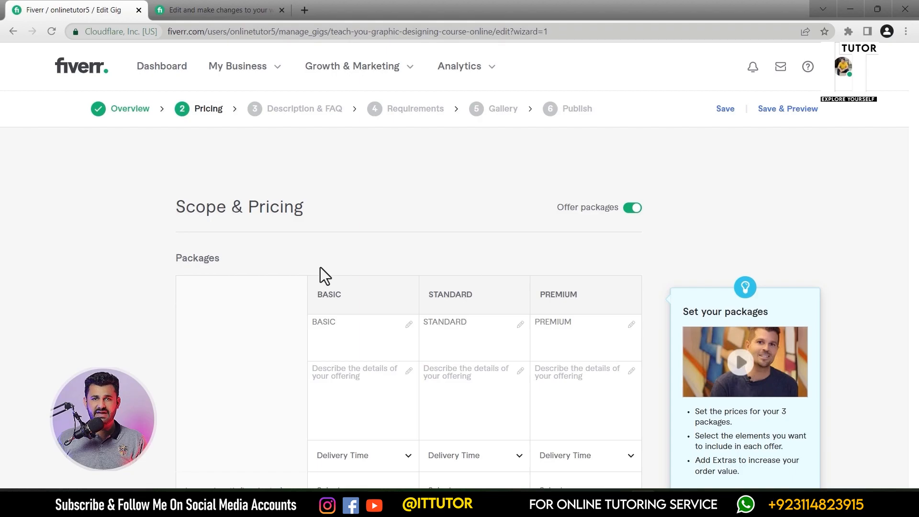
{"action": "scroll", "coordinate": [348, 298], "scroll_direction": "down", "scroll_amount": 1}
{"action": "left_click", "coordinate": [349, 293]}
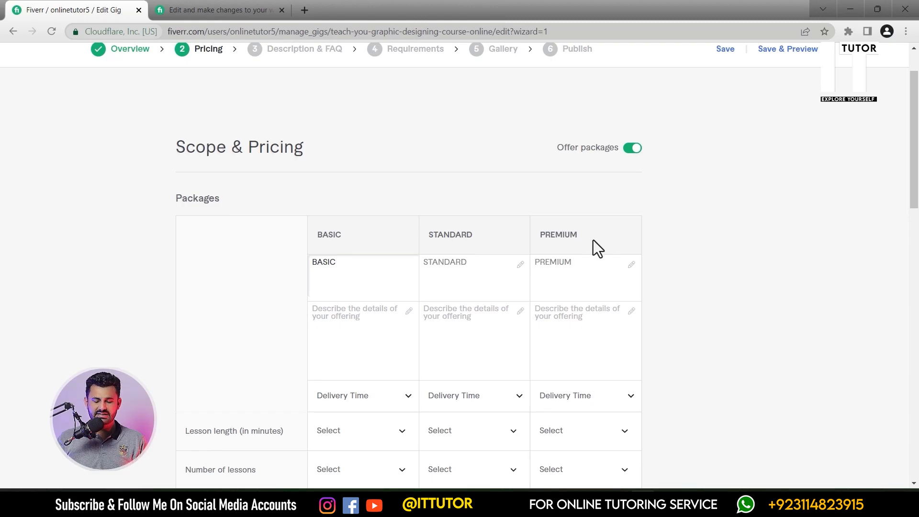
{"action": "scroll", "coordinate": [347, 269], "scroll_direction": "down", "scroll_amount": 1}
{"action": "left_click", "coordinate": [336, 253]}
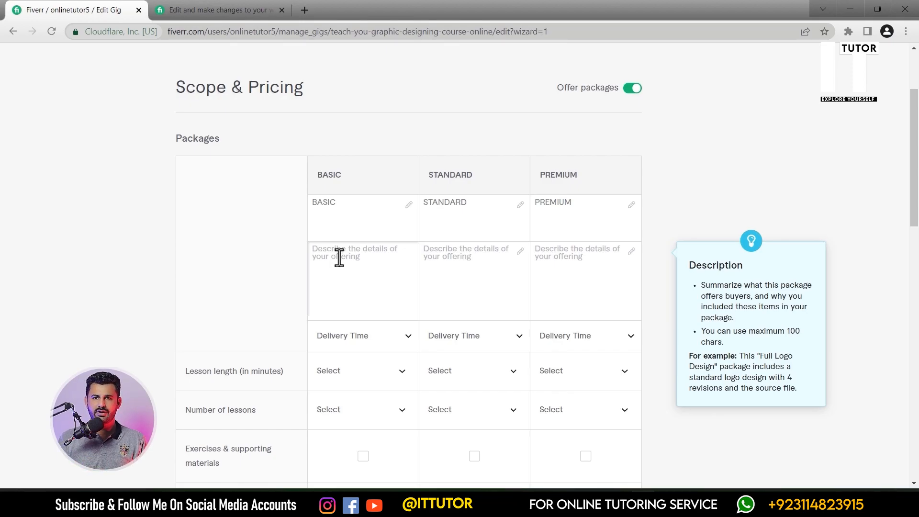
{"action": "type", "text": "I'll teach you ado"}
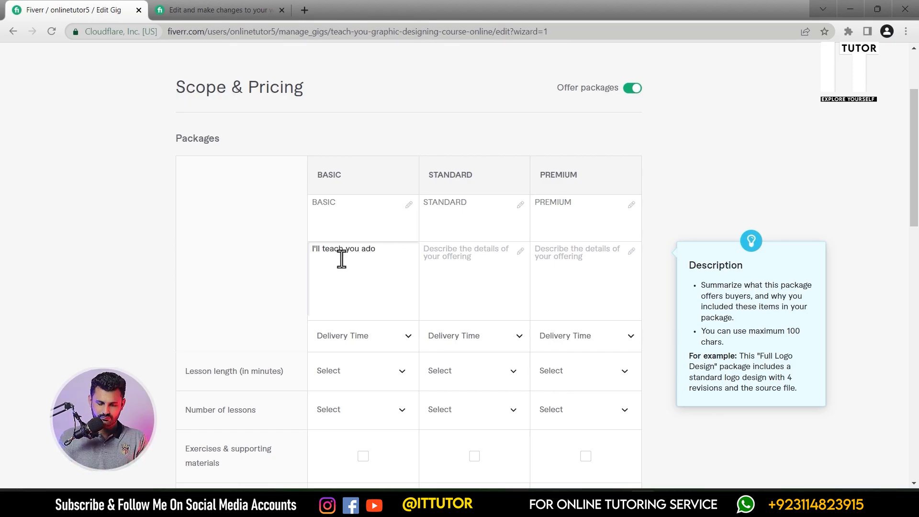
{"action": "type", "text": "be Photoshop basics+ Shapes Making"}
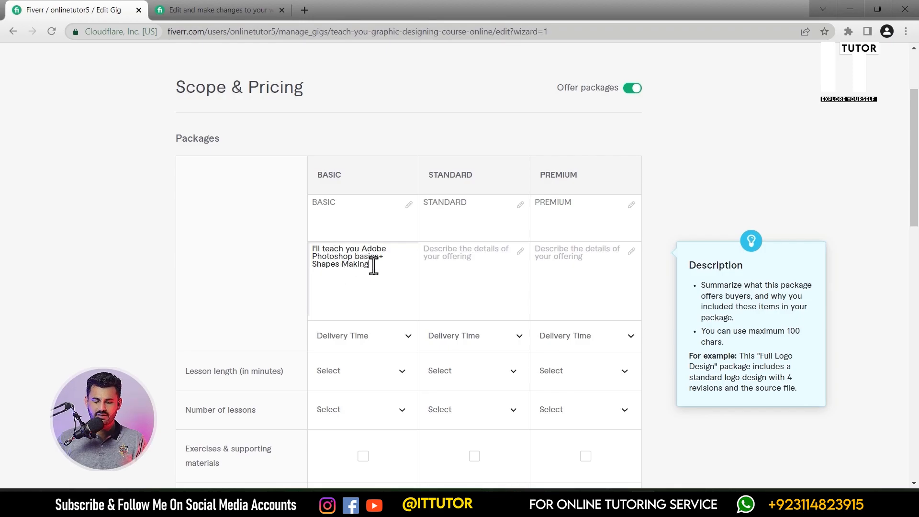
- Choose a delivery time for the Basic package
{"action": "scroll", "coordinate": [363, 332], "scroll_direction": "down", "scroll_amount": 1}
{"action": "left_click", "coordinate": [396, 285]}
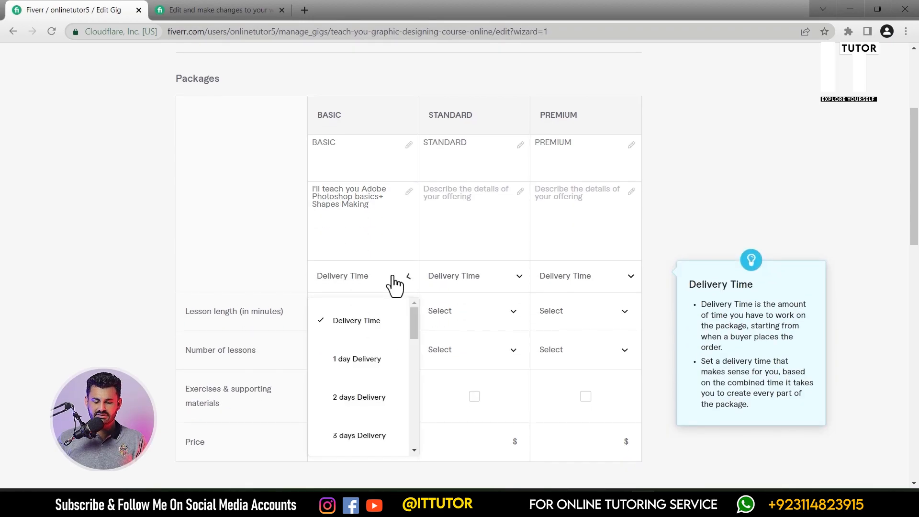
{"action": "scroll", "coordinate": [379, 352], "scroll_direction": "down", "scroll_amount": 1}
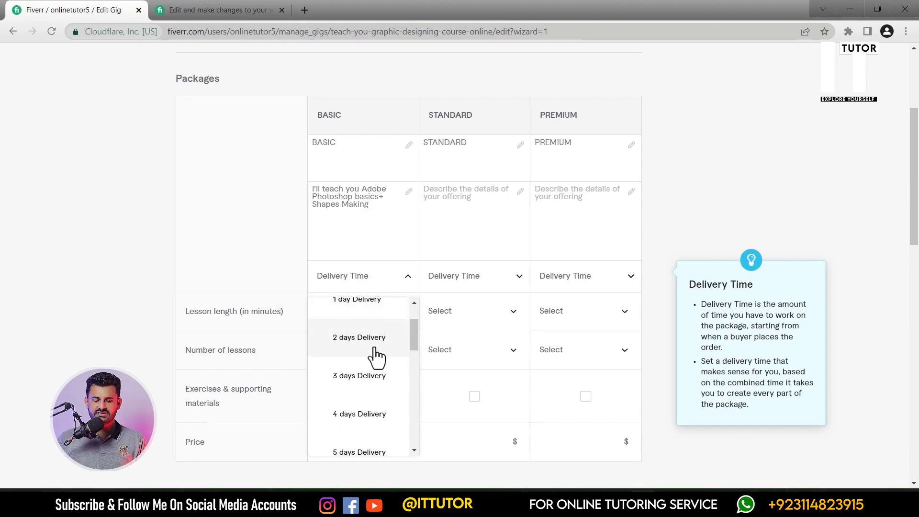